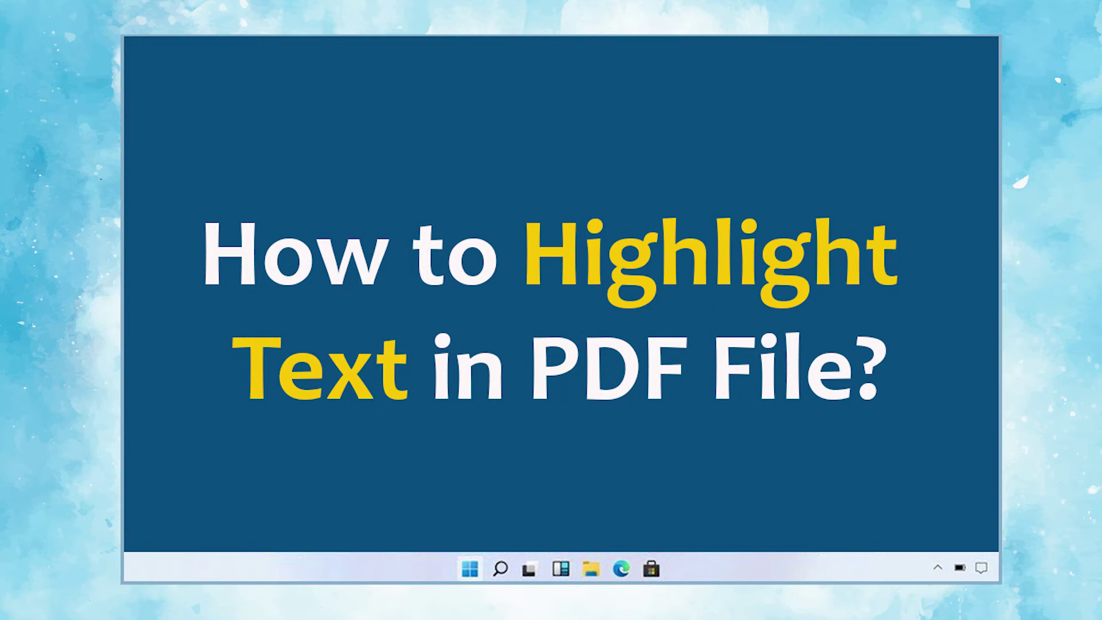
pyautogui.write('Sys')
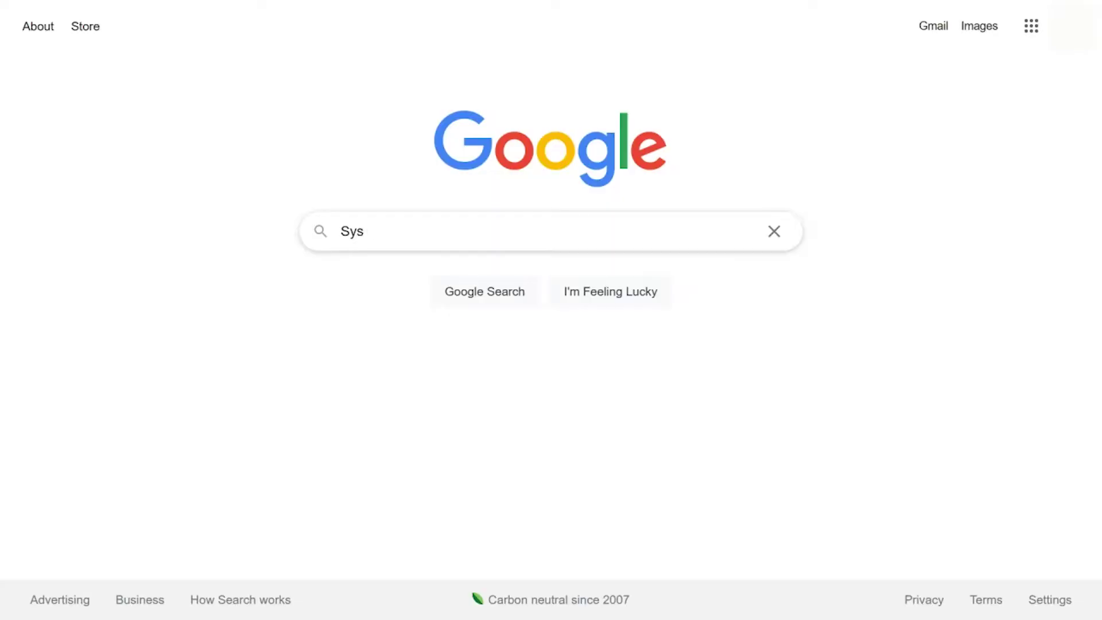
pyautogui.write('Tools PDF Unloc')
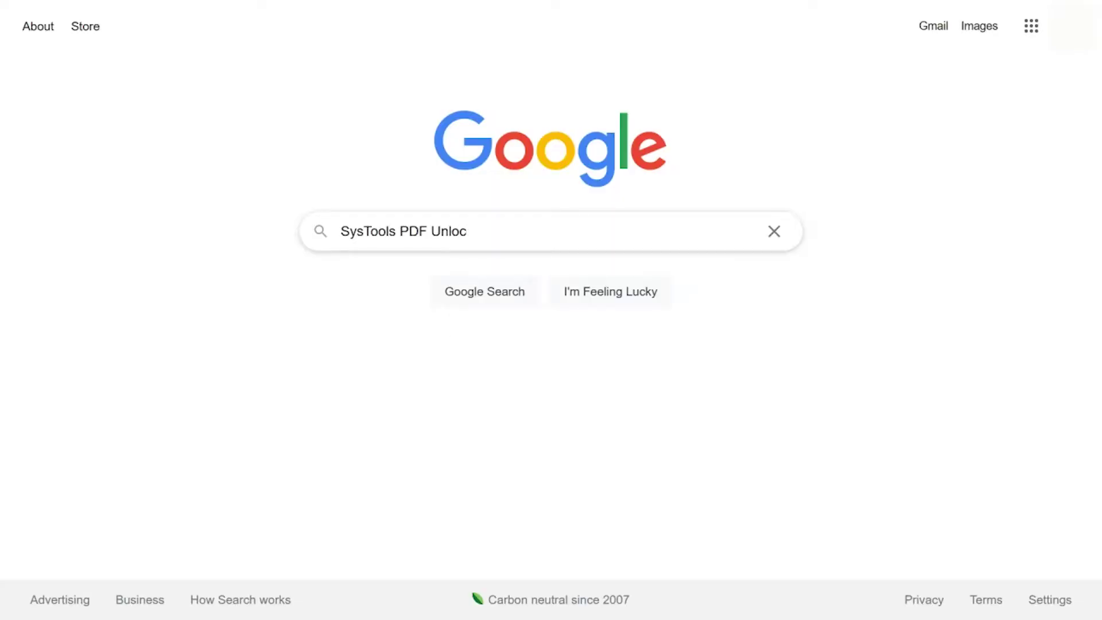
pyautogui.write('ker')
# Step: Search Google for SysTools PDF Unlocker, open the systoolsgroup.com page and download the Windows version
pyautogui.click(494, 293)
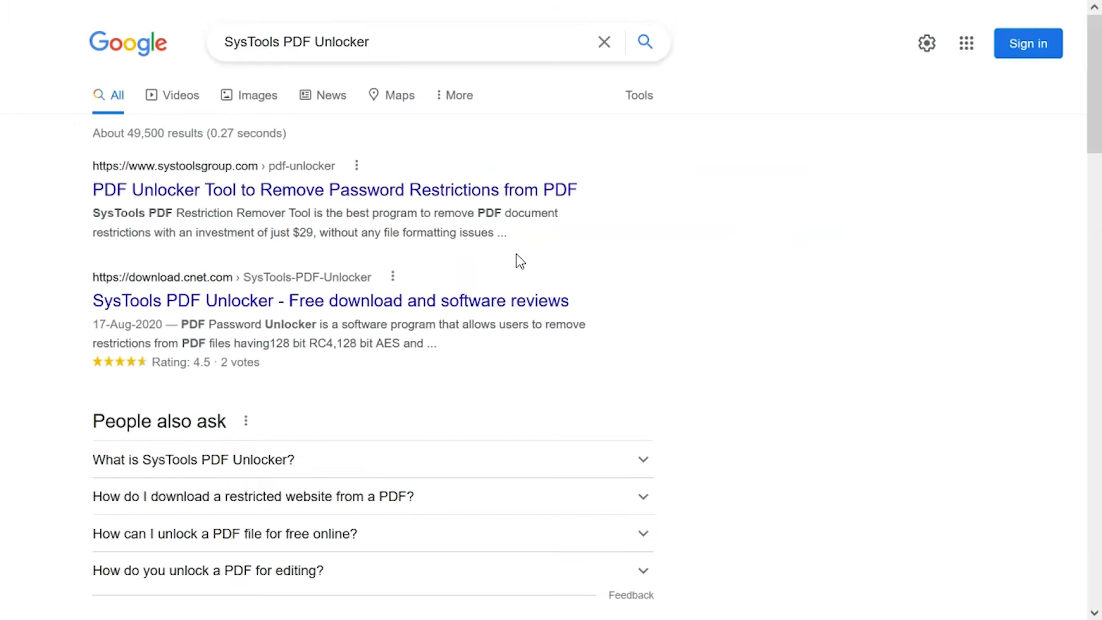
pyautogui.click(268, 191)
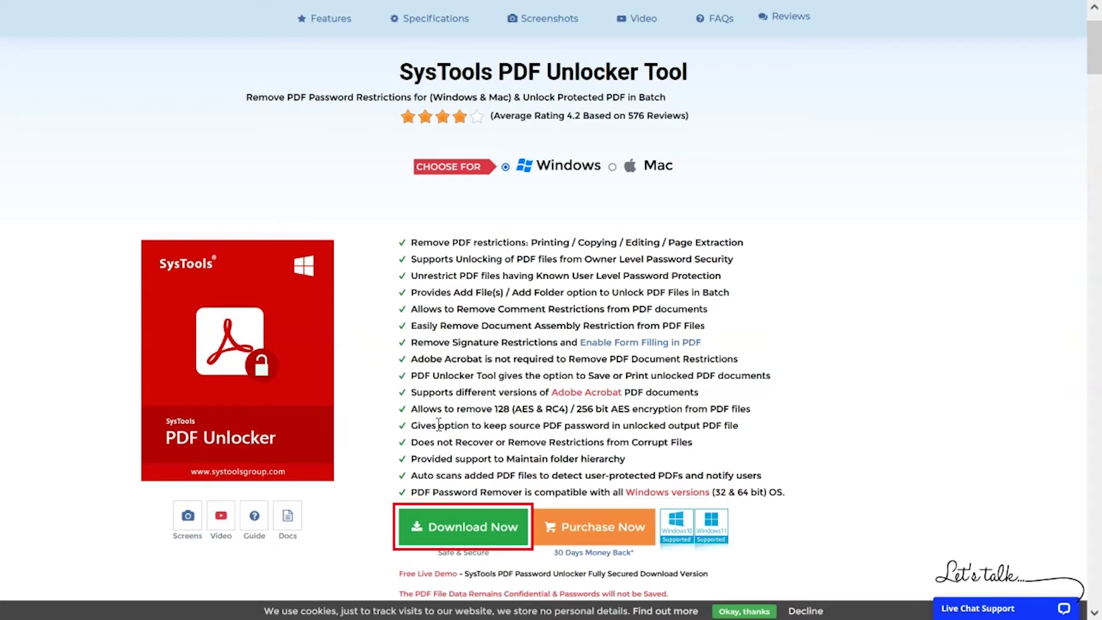
pyautogui.click(487, 527)
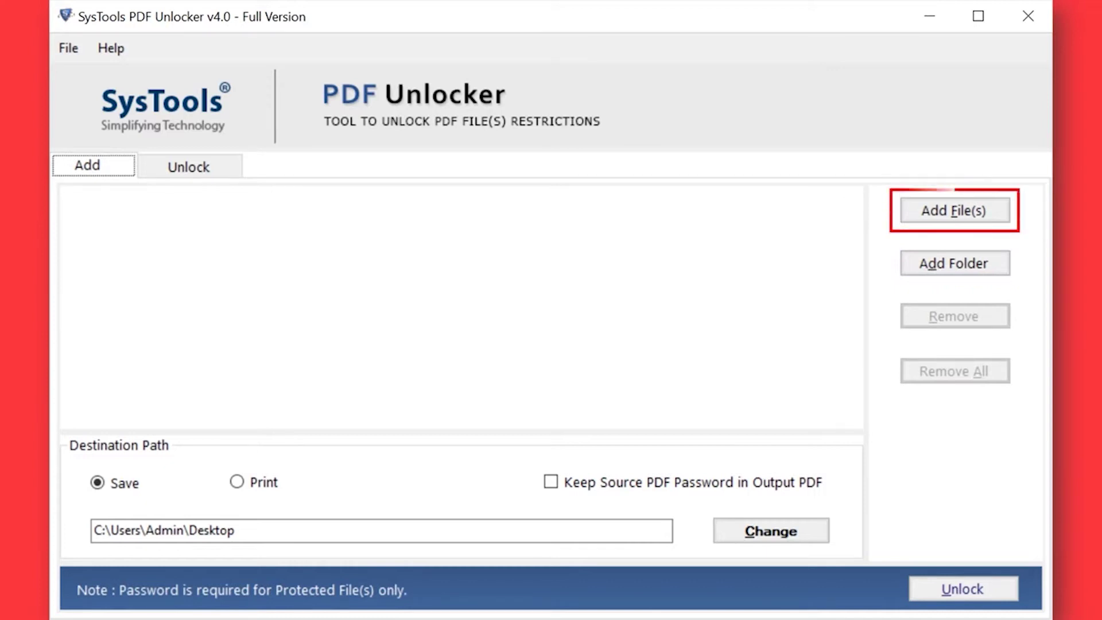
# Step: Select all seven PDFs in the Sample PDF Files folder and add them to the unlock list
pyautogui.press('Return')
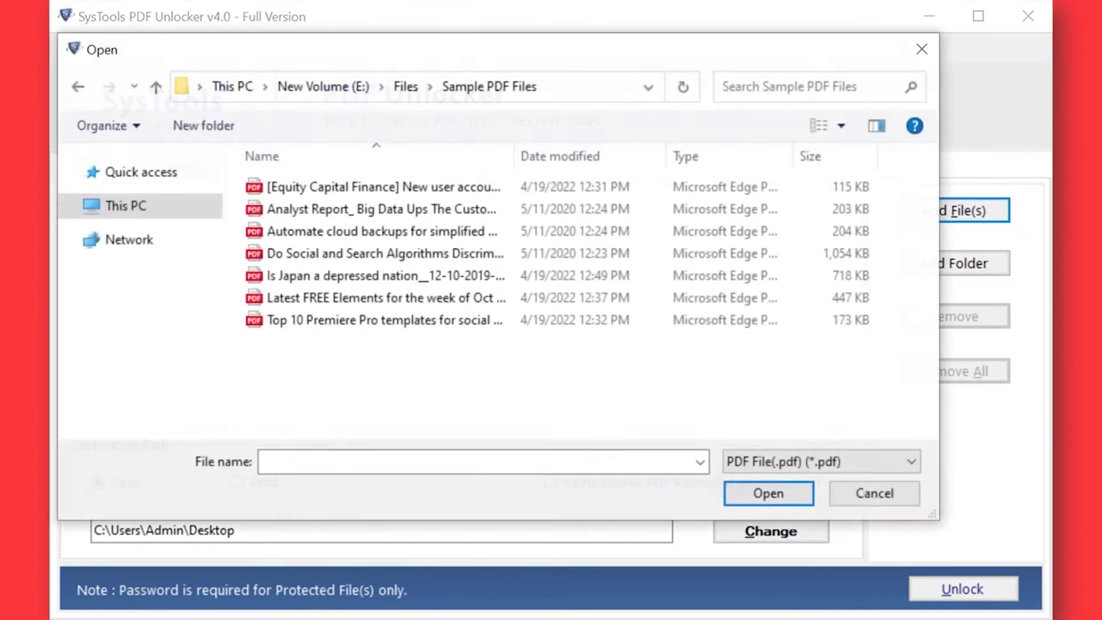
pyautogui.click(384, 186)
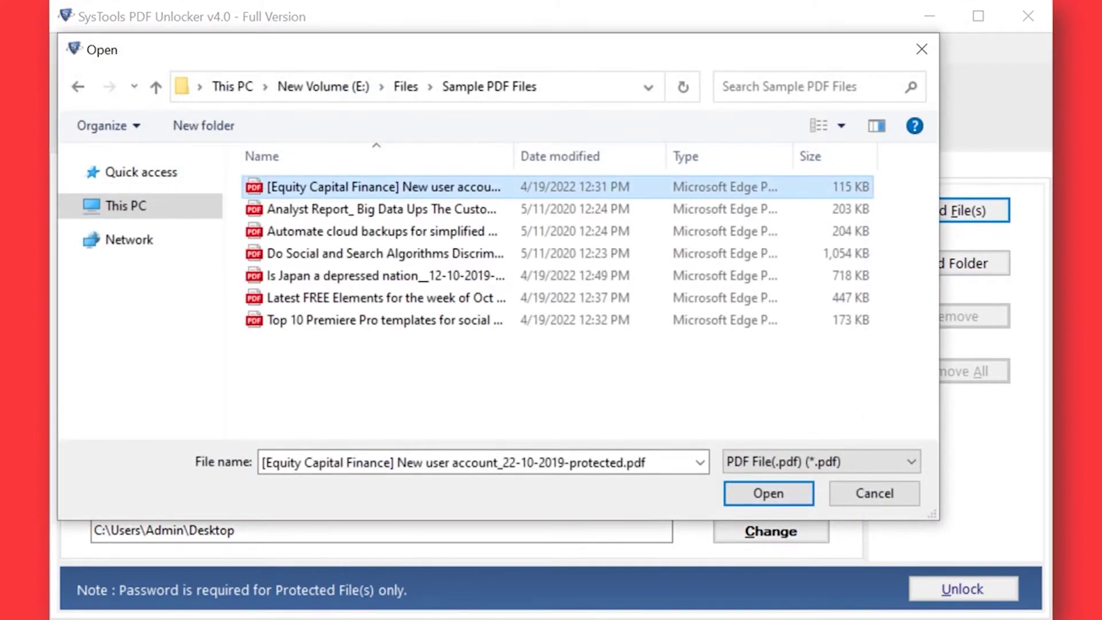
pyautogui.hotkey('shift', 'Down')
pyautogui.hotkey('shift', 'Down')
pyautogui.hotkey('shift', 'Down')
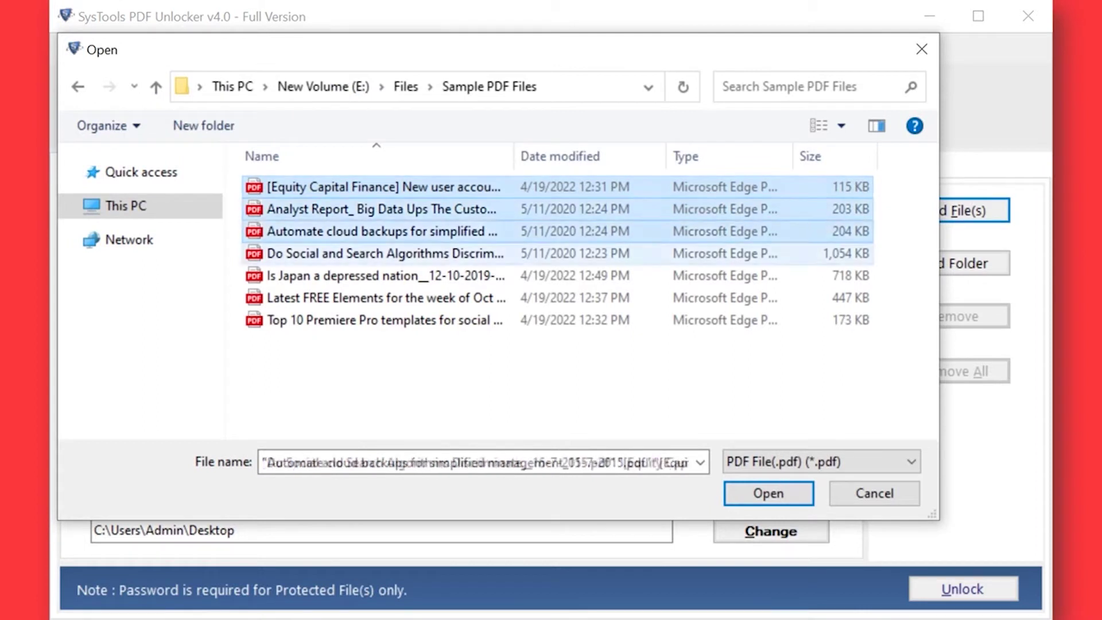
pyautogui.hotkey('shift', 'Down')
pyautogui.hotkey('shift', 'Down')
pyautogui.hotkey('shift', 'Down')
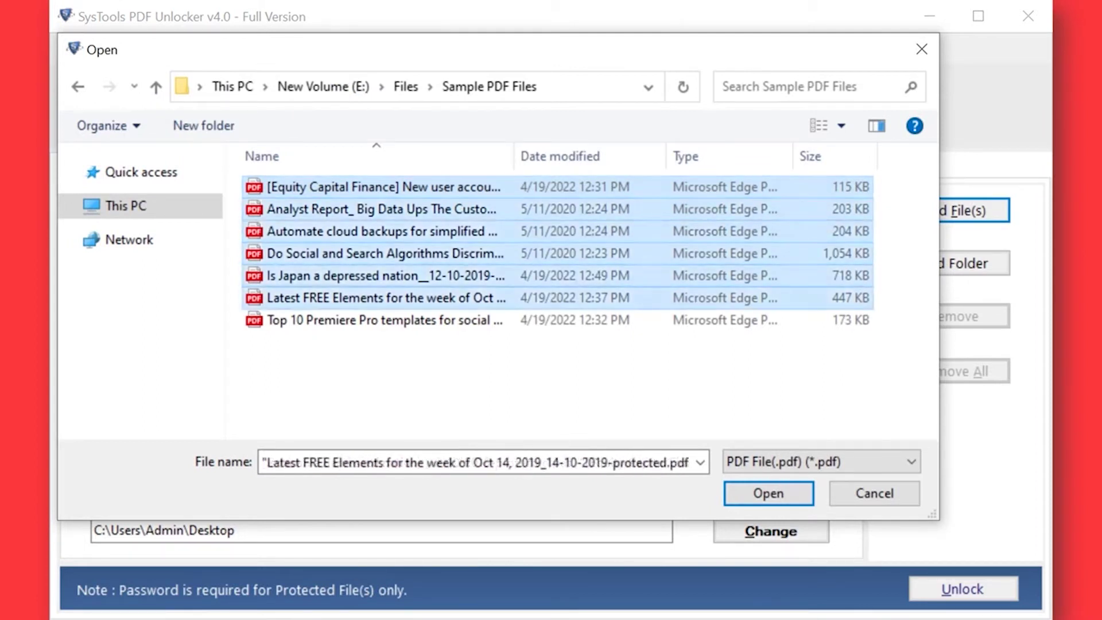
pyautogui.hotkey('shift', 'Down')
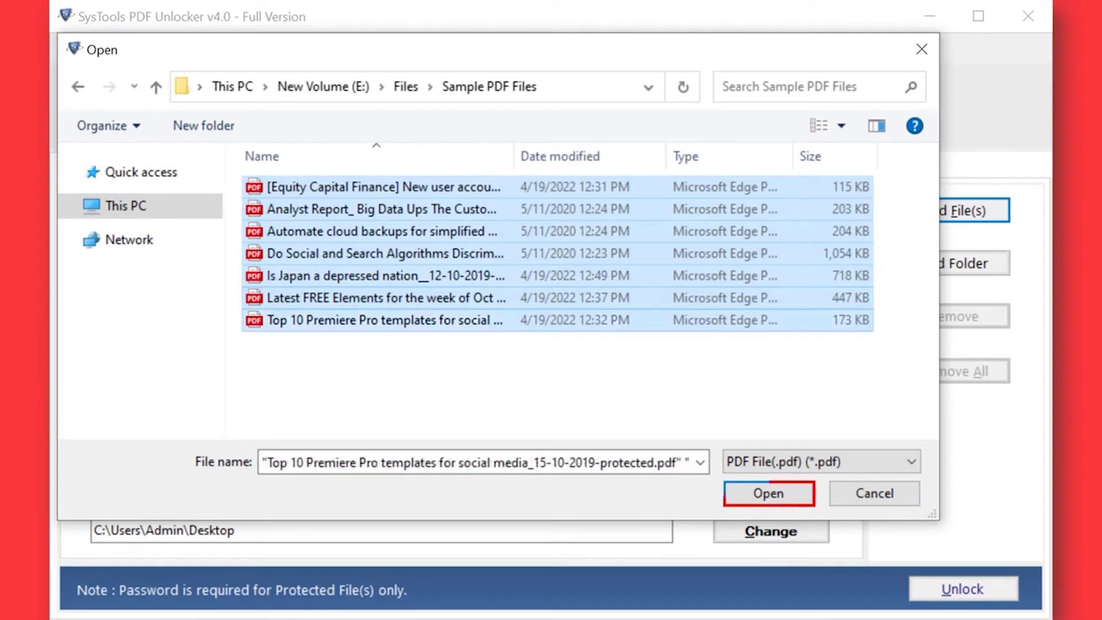
pyautogui.press('Return')
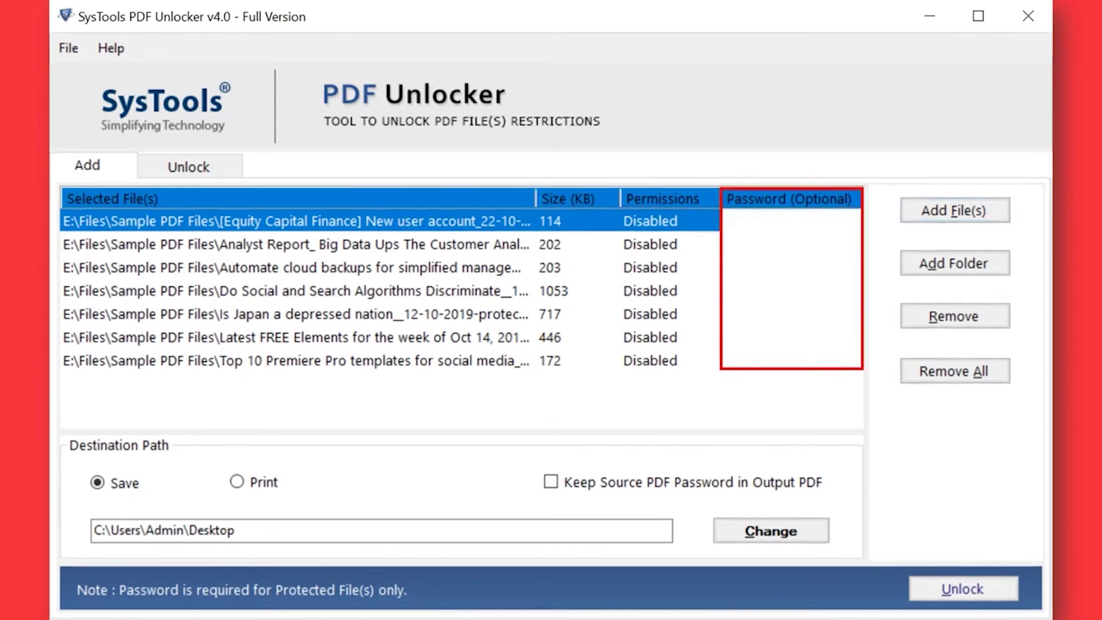
pyautogui.write('••••••••••')
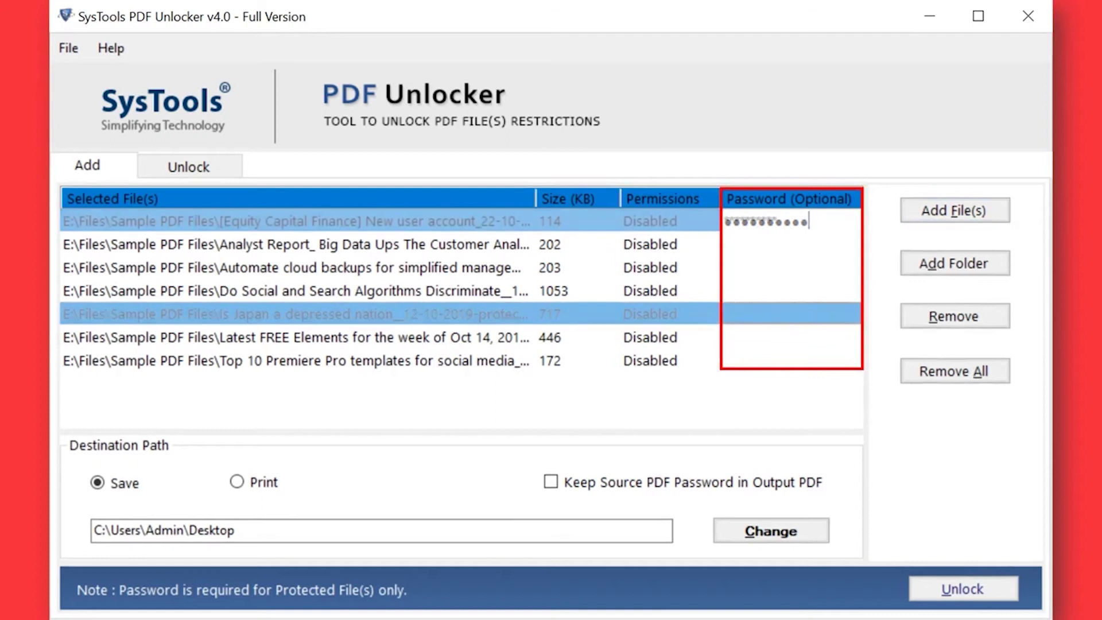
# Step: Enter the passwords for the fifth, sixth and seventh PDFs in the Password (Optional) column
pyautogui.click(790, 313)
pyautogui.write('•••••••••••••')
pyautogui.click(791, 336)
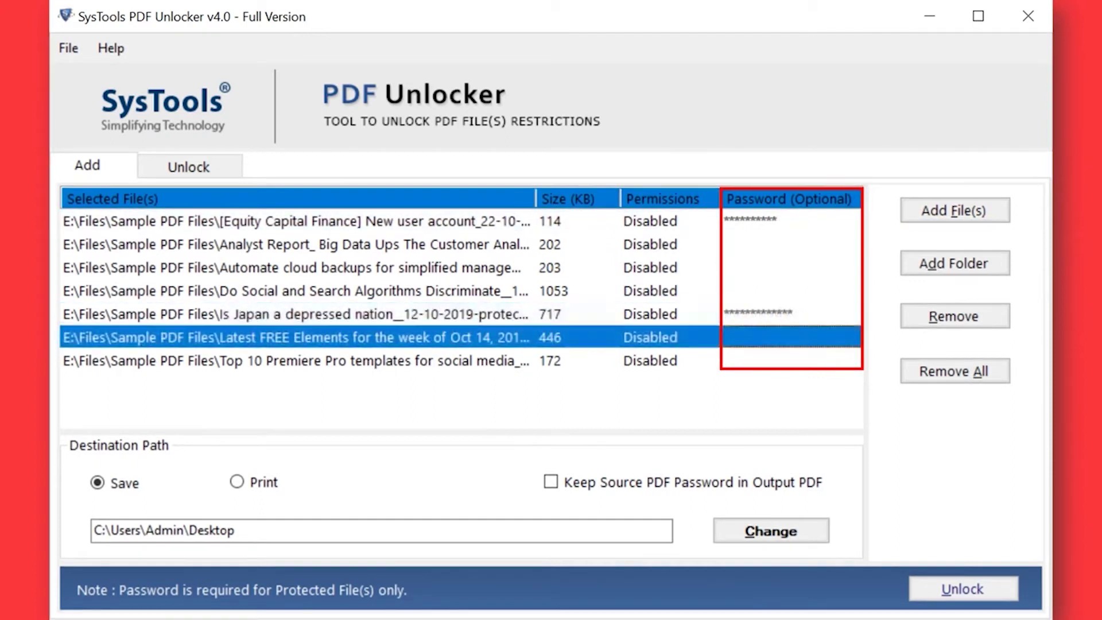
pyautogui.write('•••••••••••')
pyautogui.click(790, 361)
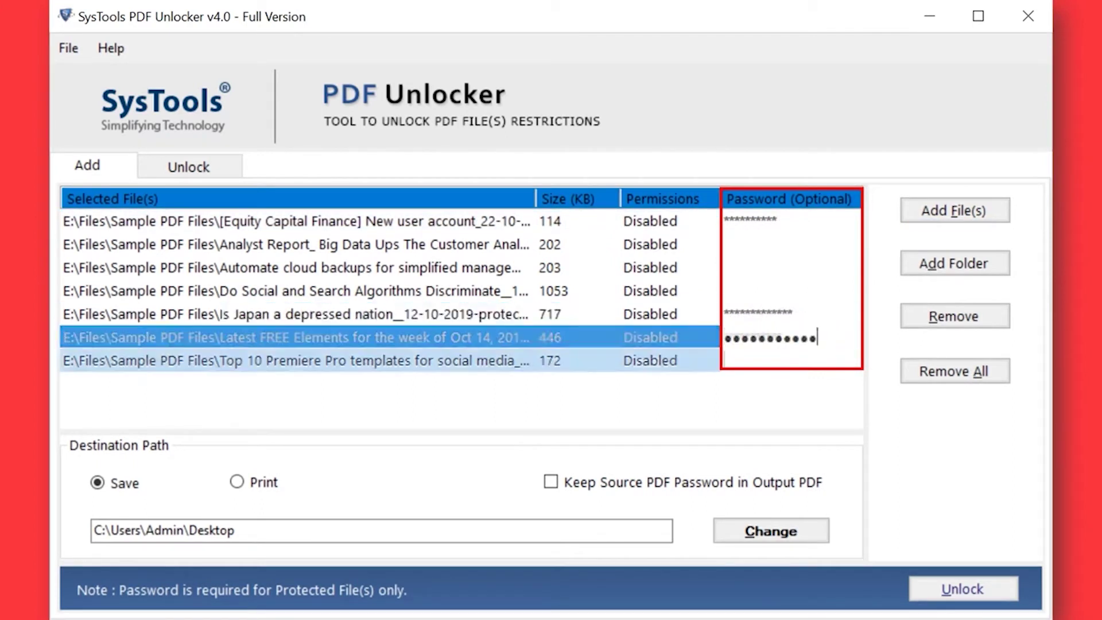
pyautogui.write('••••••••••')
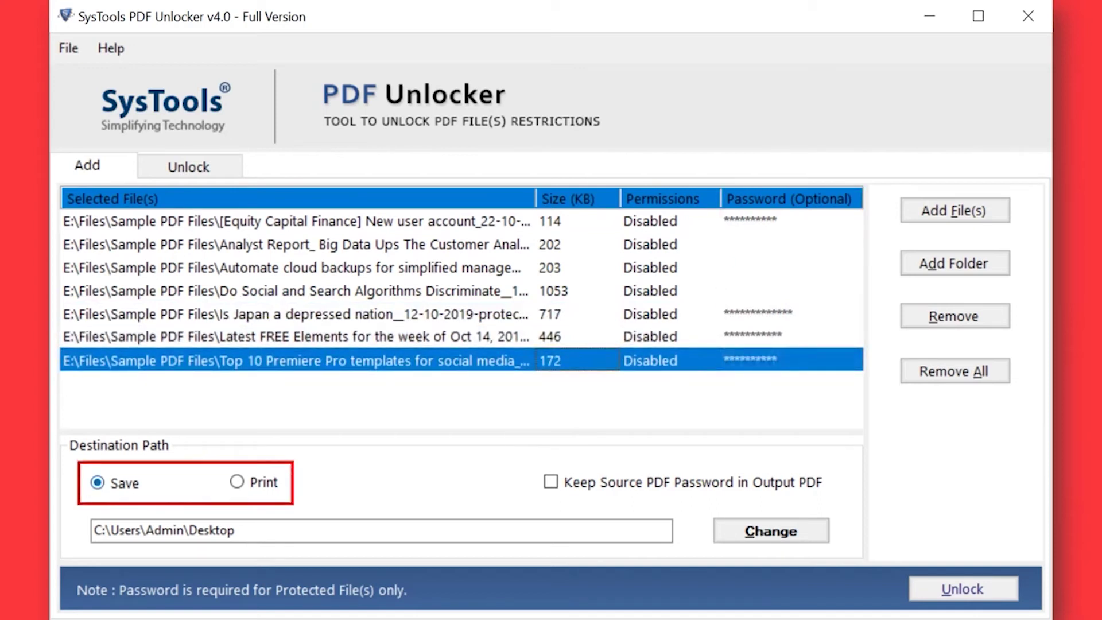
pyautogui.click(237, 481)
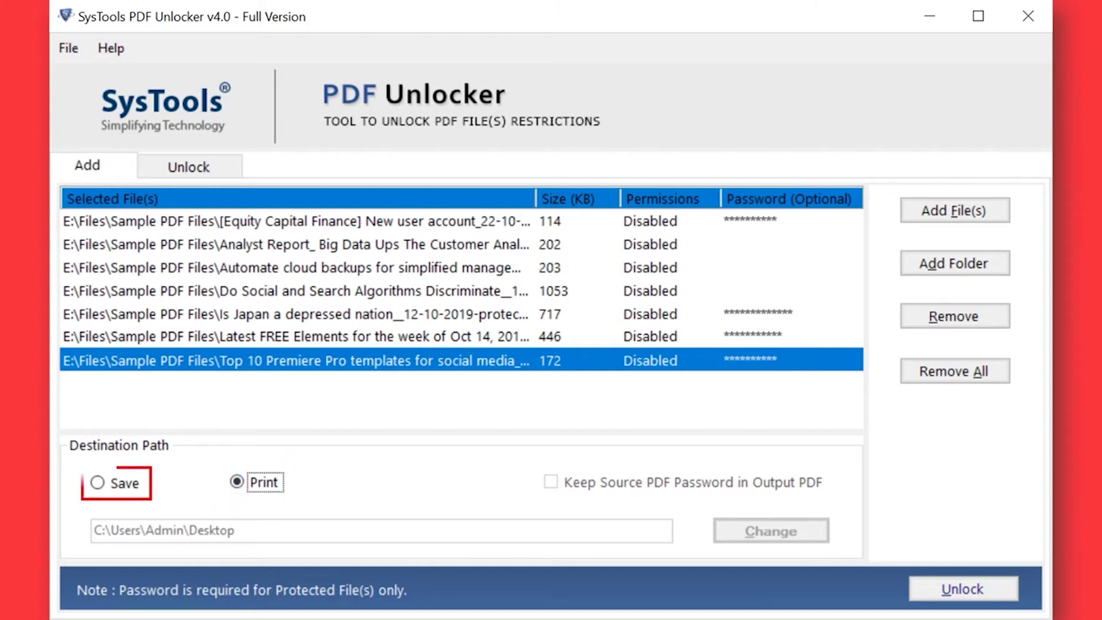
pyautogui.click(97, 482)
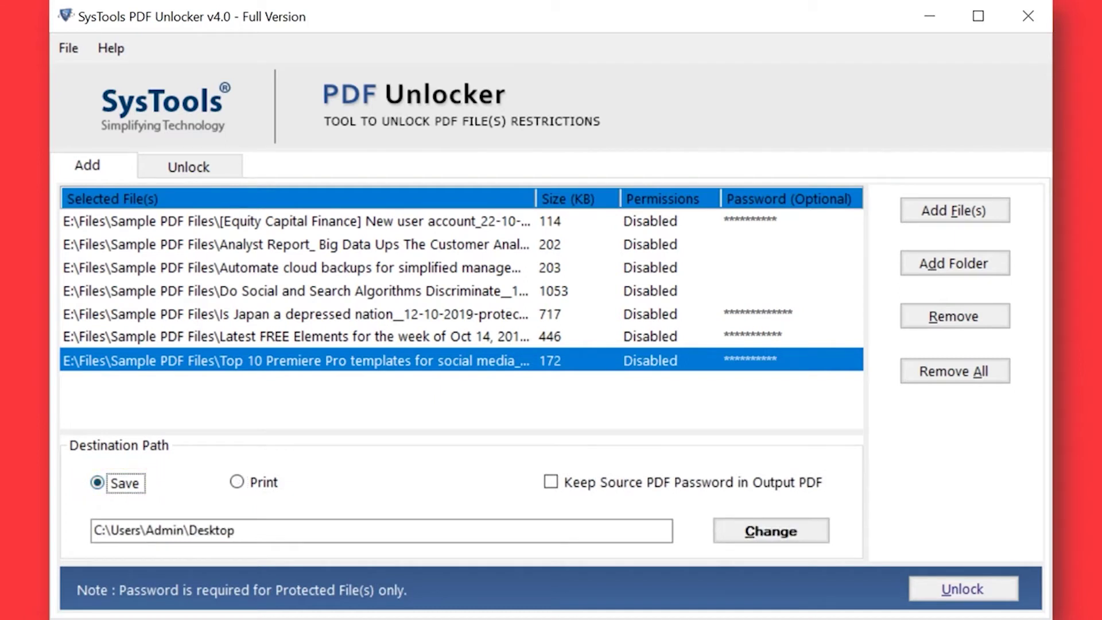
pyautogui.click(550, 482)
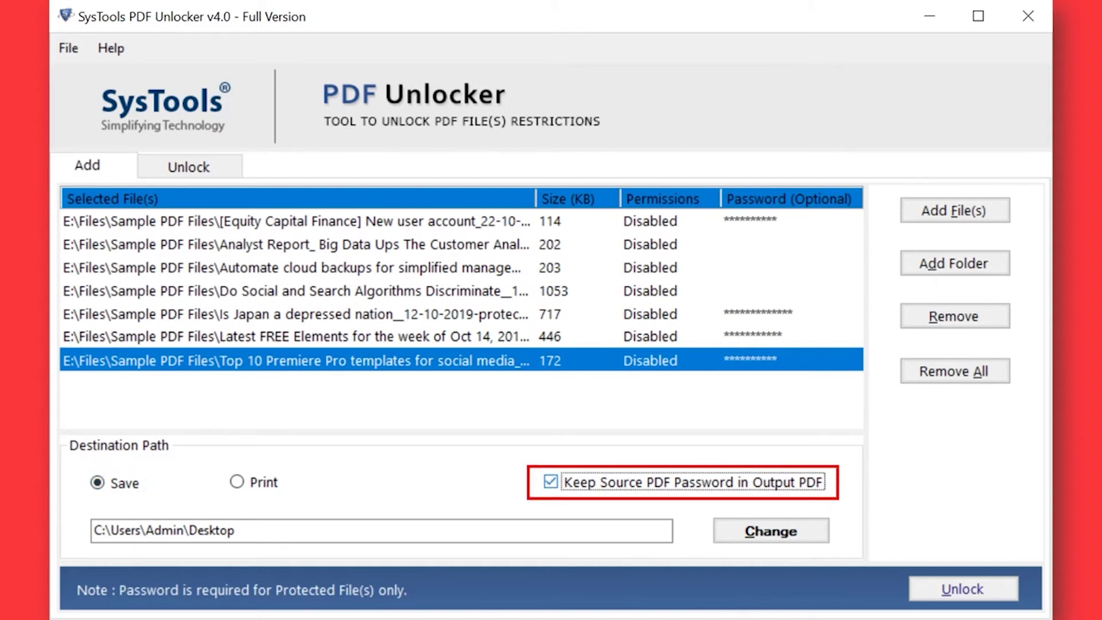
pyautogui.click(550, 482)
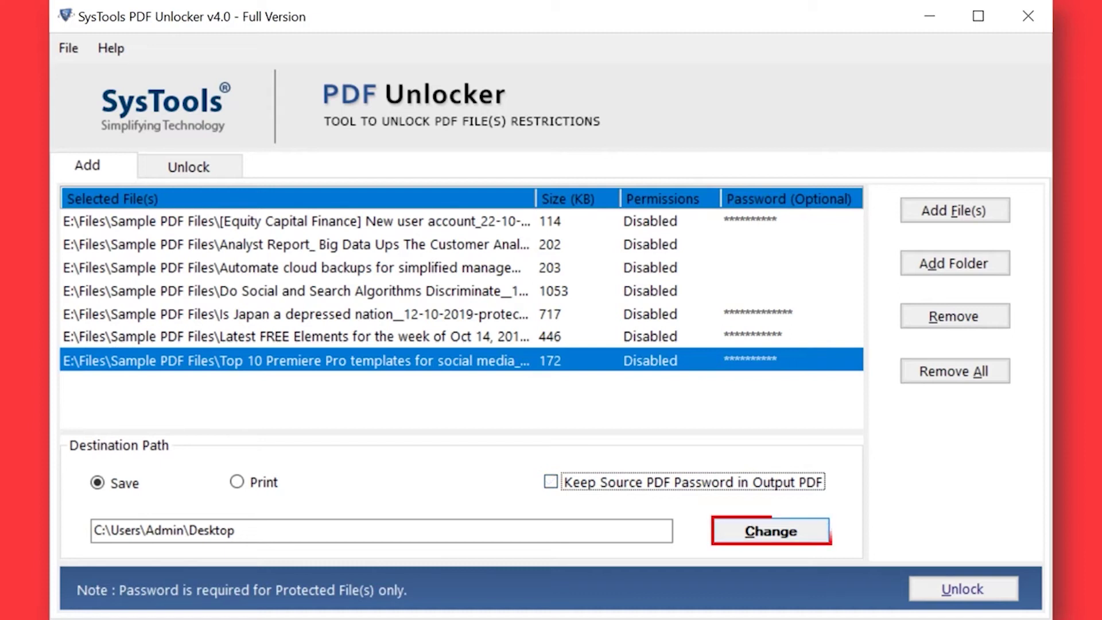
# Step: Create a new Desktop folder named Output and confirm it as the destination
pyautogui.click(770, 531)
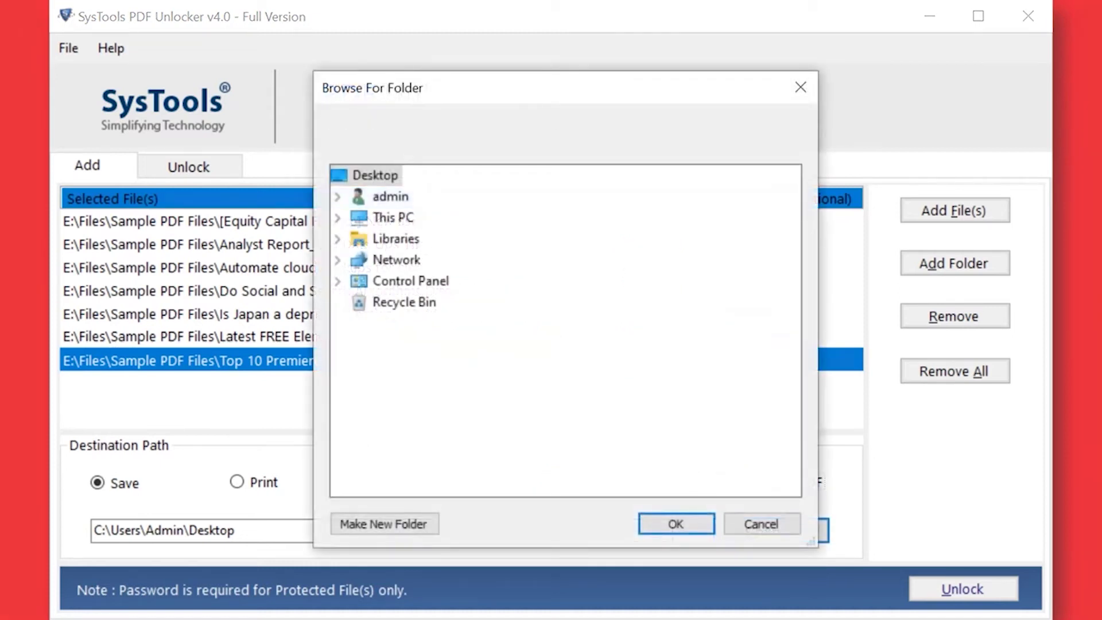
pyautogui.click(384, 523)
pyautogui.write('Output')
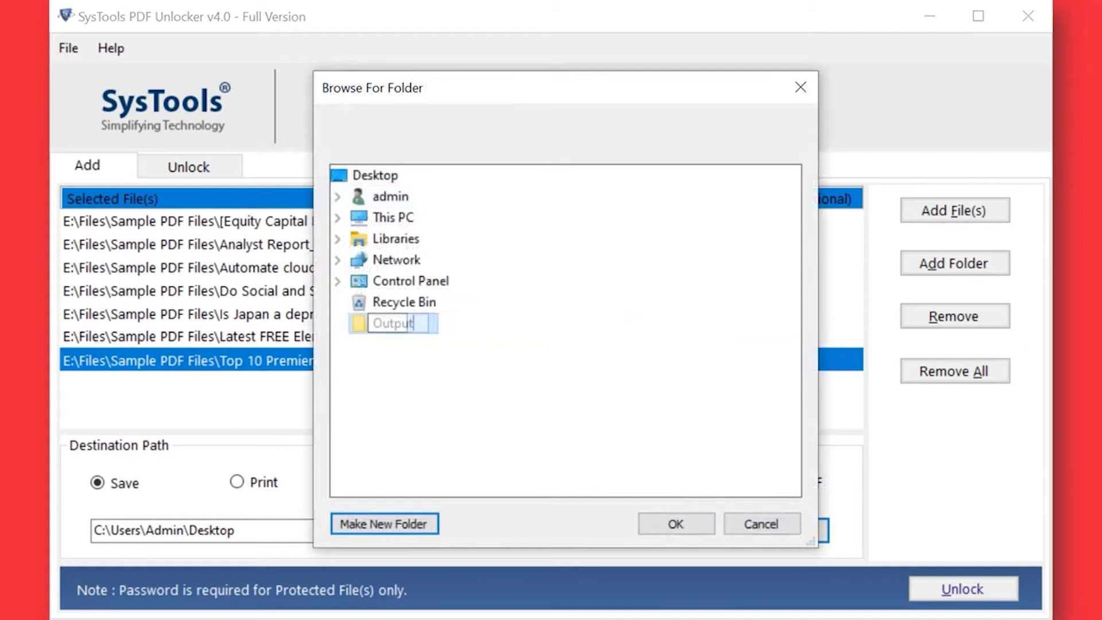
pyautogui.press('Return')
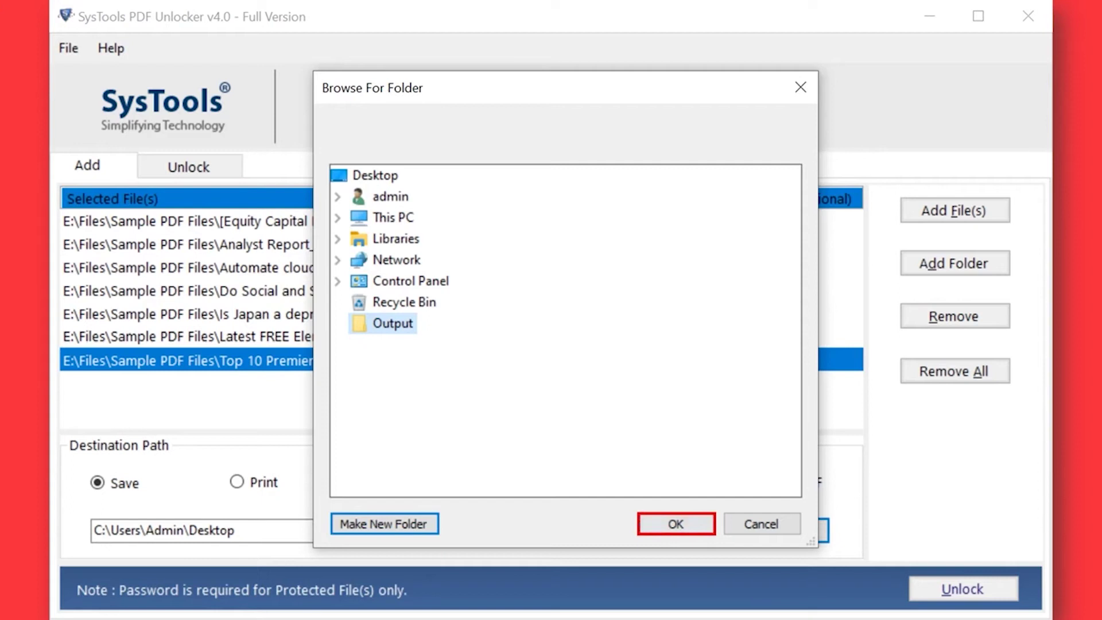
pyautogui.press('Return')
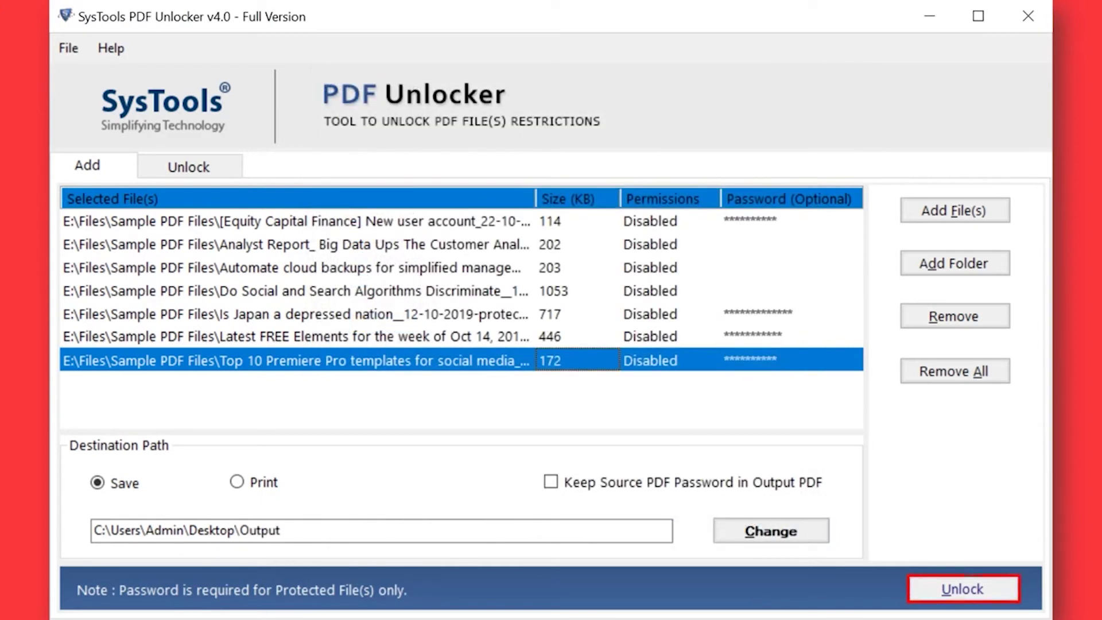
# Step: Unlock all seven listed PDFs, then open the unlocked Analyst Report PDF from Output
pyautogui.click(962, 588)
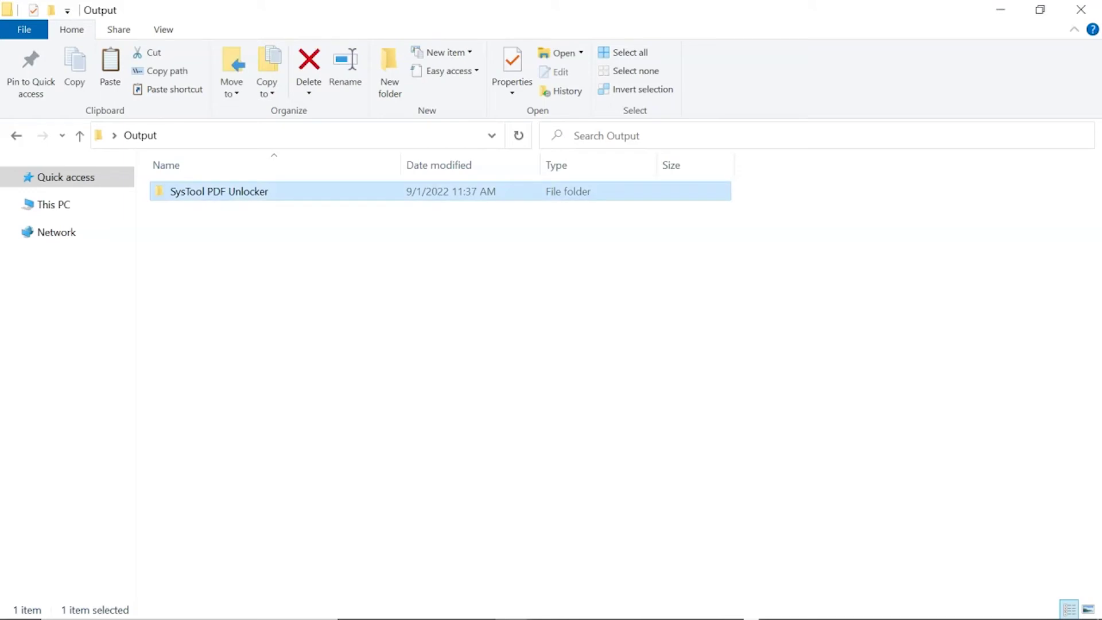
pyautogui.doubleClick(280, 209)
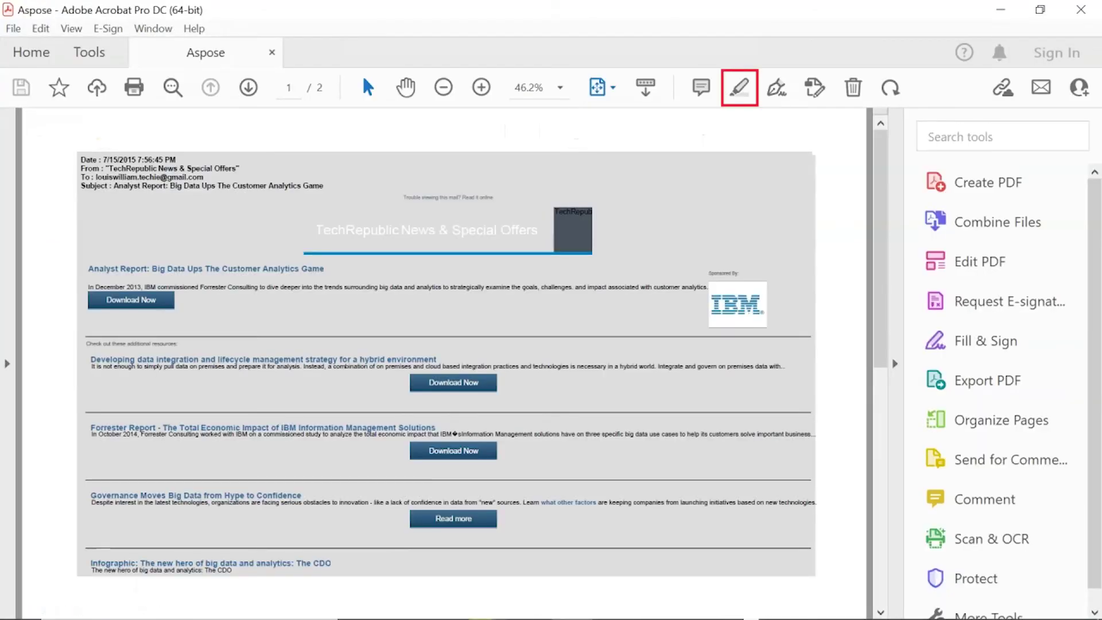
# Step: Use Highlight Text on the TechRepublic News & Special Offers banner and the Analyst Report heading
pyautogui.click(739, 87)
pyautogui.moveTo(316, 230); pyautogui.dragTo(539, 230)
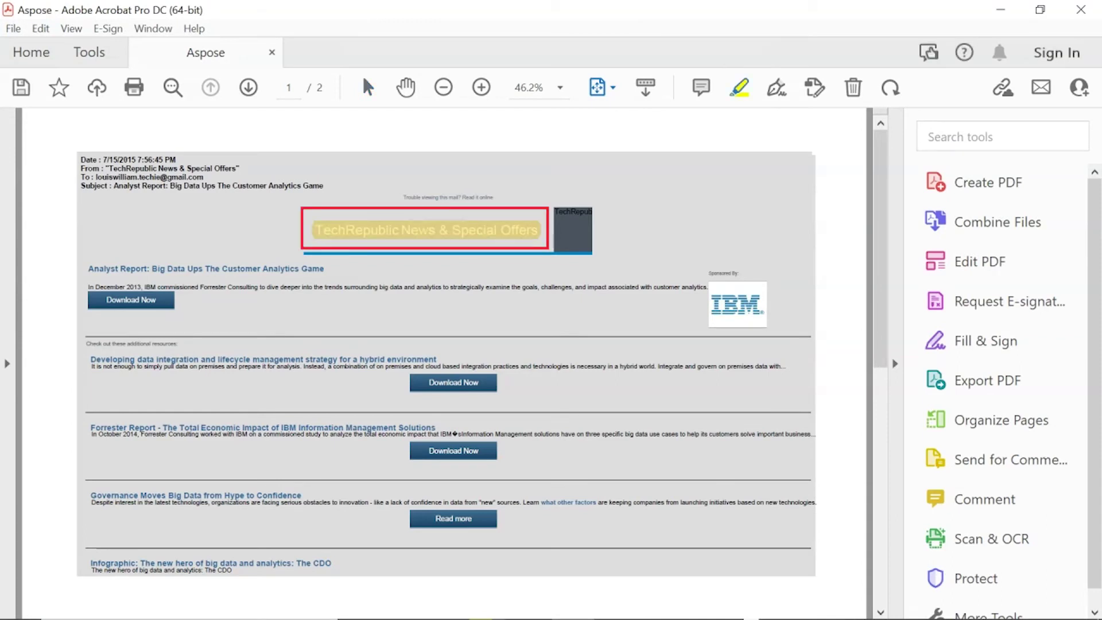
pyautogui.moveTo(89, 269); pyautogui.dragTo(324, 269)
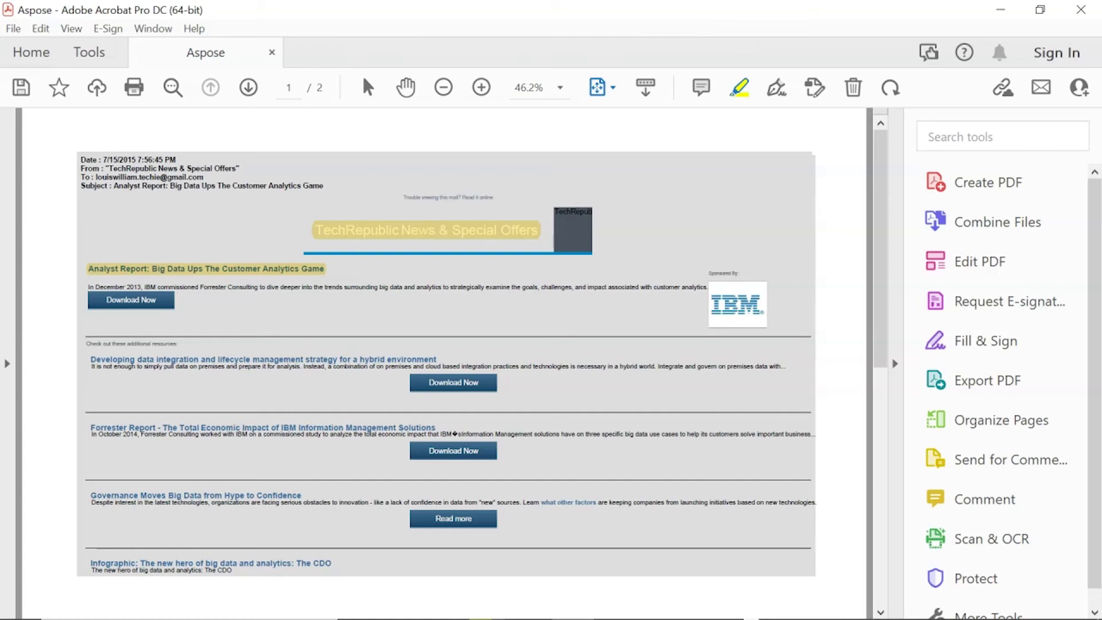